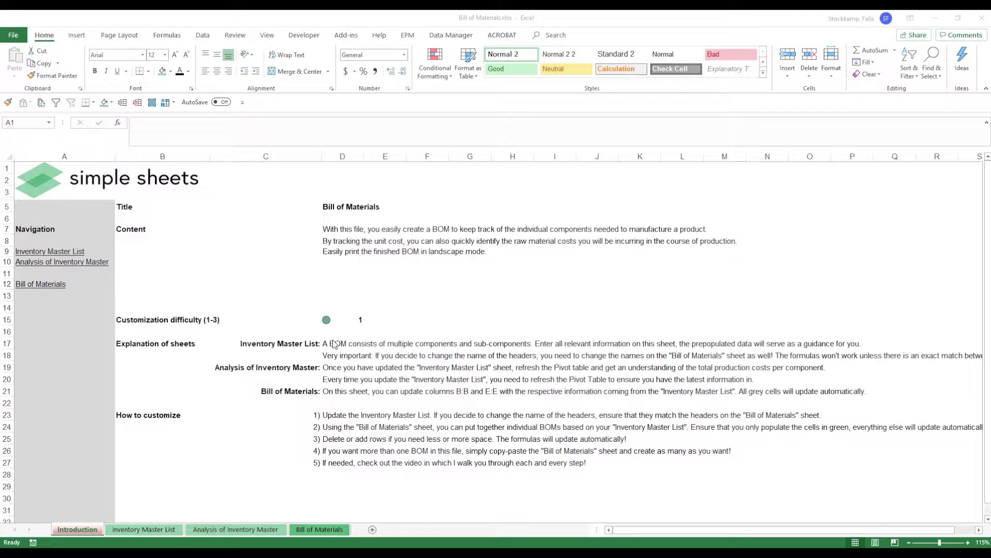
Step: Review the Inventory Master List, selecting column A and the first SKUs in B2:B4
click(147, 529)
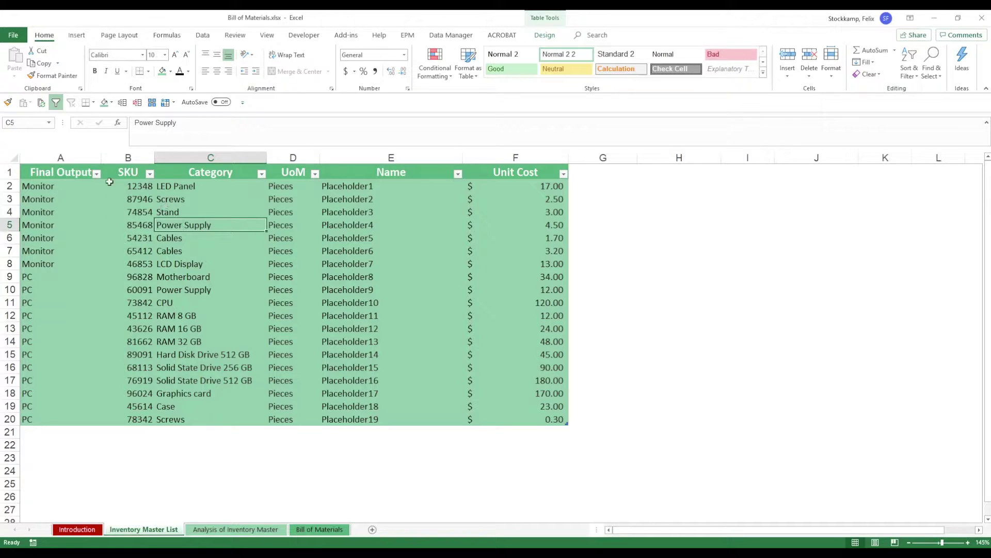
click(84, 159)
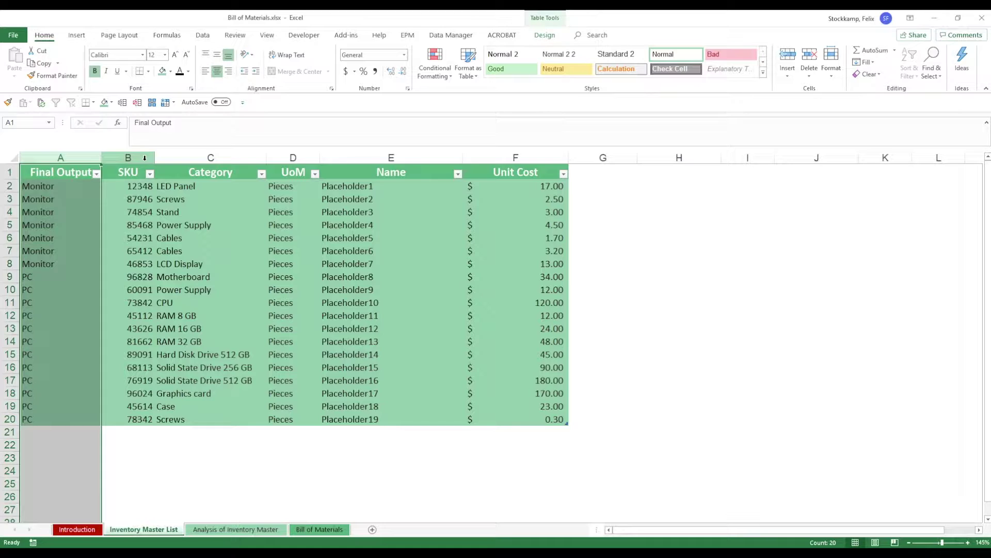
drag(133, 187, 135, 252)
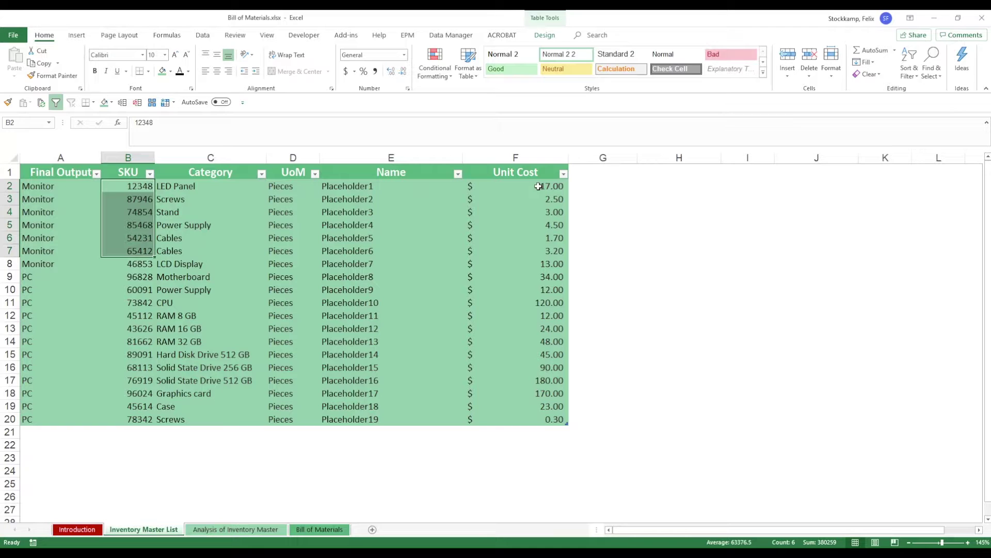
Step: Inspect the unit-cost pivot's four headers and its 803.2 grand total, then return to the master list
click(260, 529)
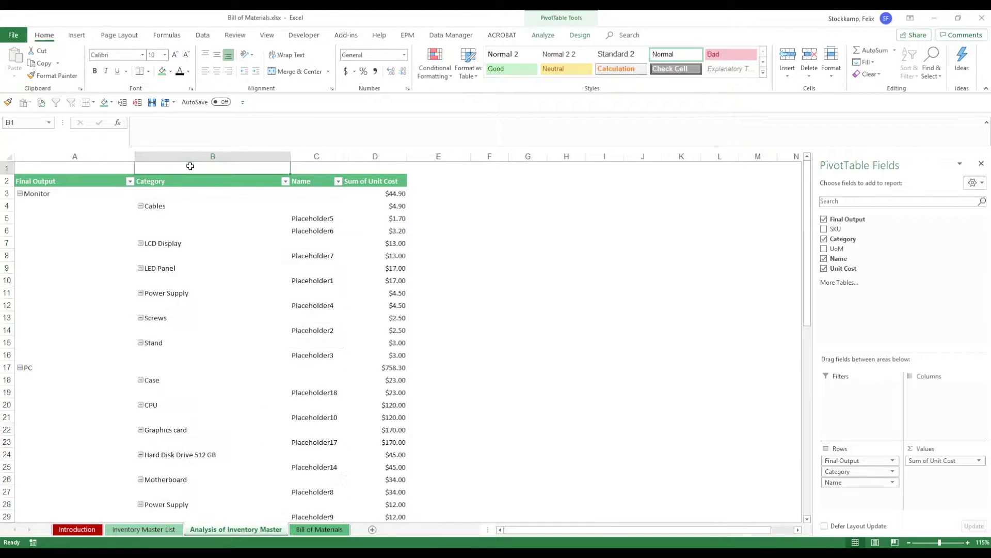
click(89, 182)
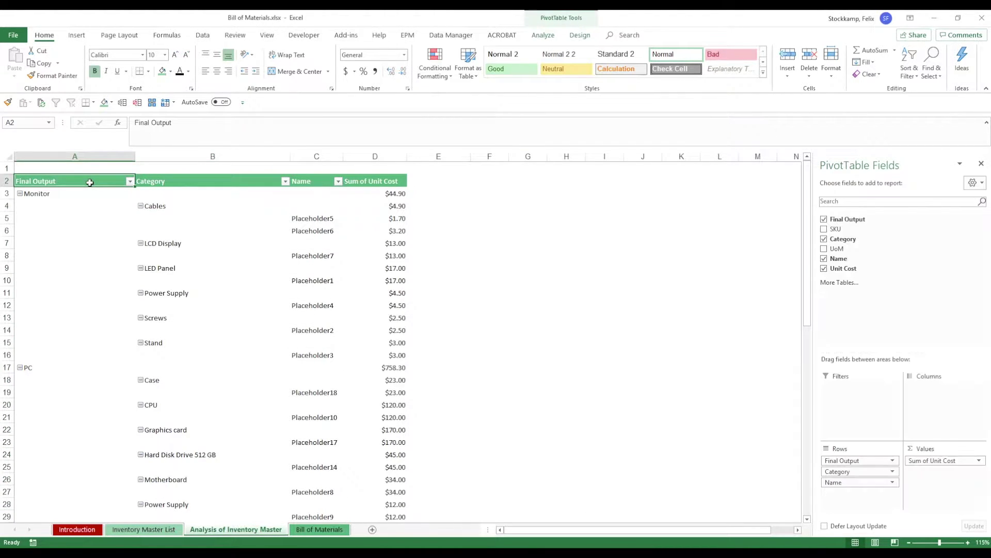
click(179, 182)
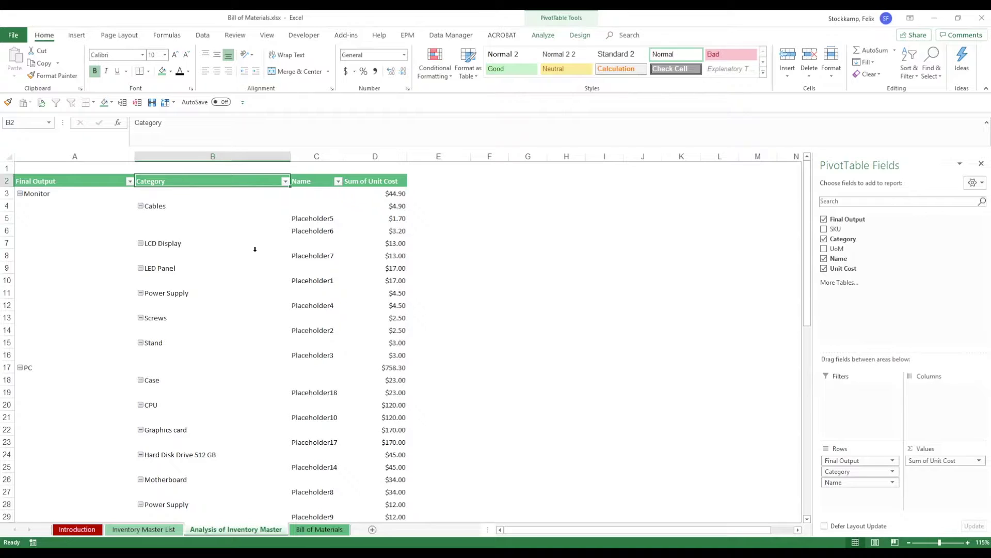
click(318, 179)
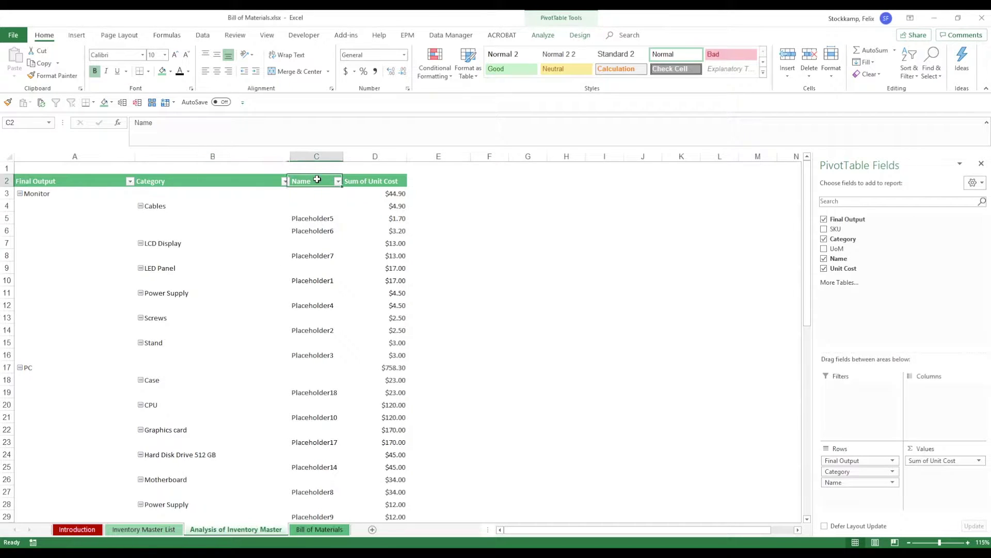
click(374, 181)
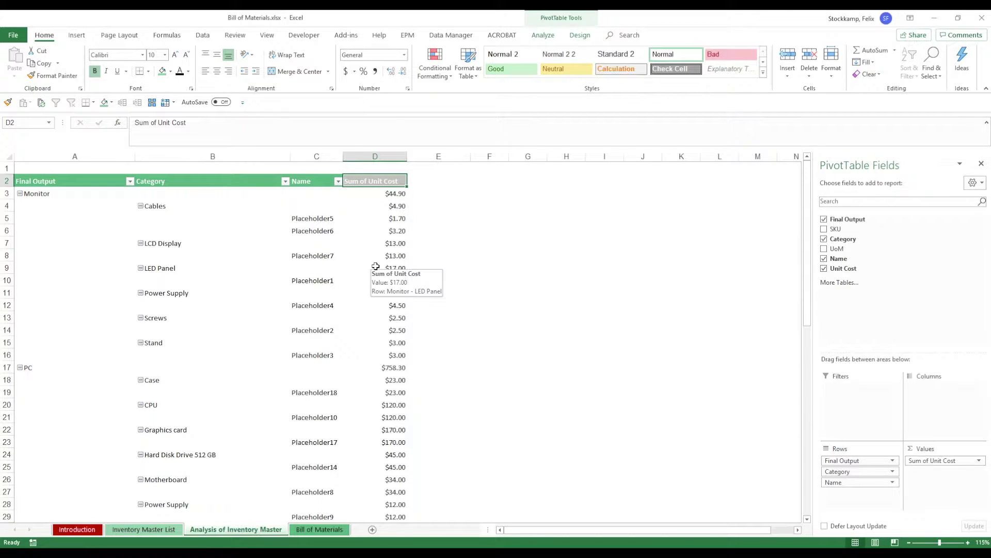
scroll(375, 266, down, 3)
scroll(376, 266, down, 4)
click(403, 429)
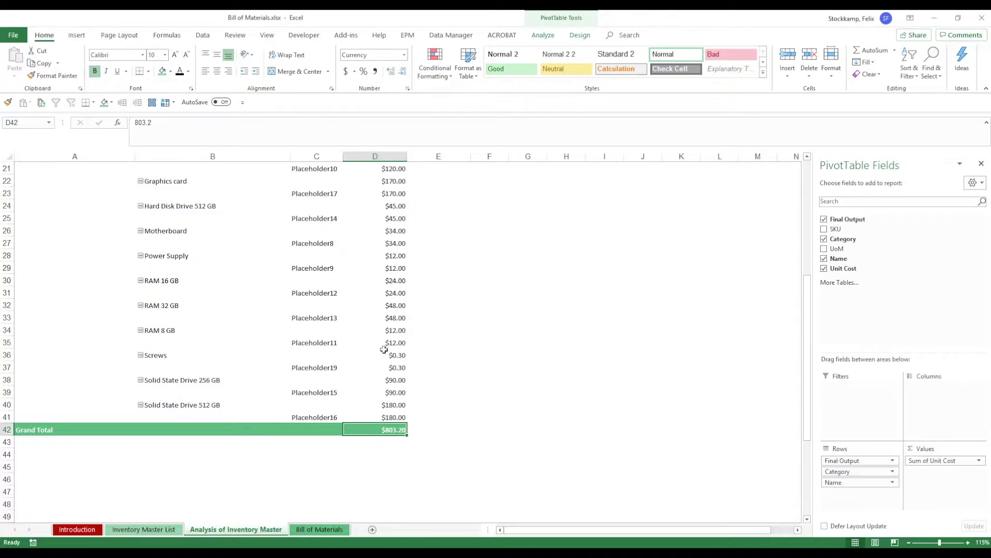
mouse_move(384, 342)
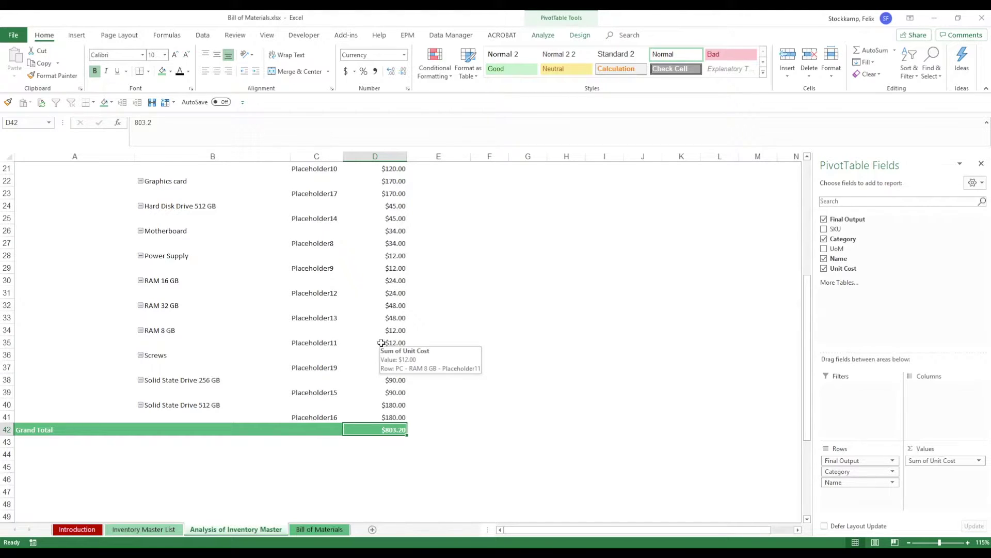
click(168, 529)
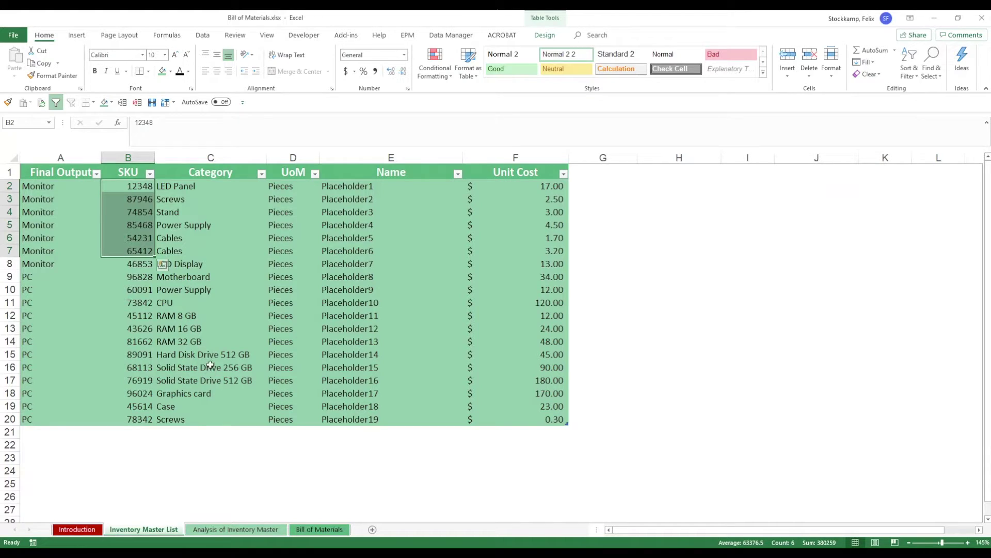
Step: Refresh the Analysis of Inventory Master pivot table from its right-click menu at B29
click(236, 529)
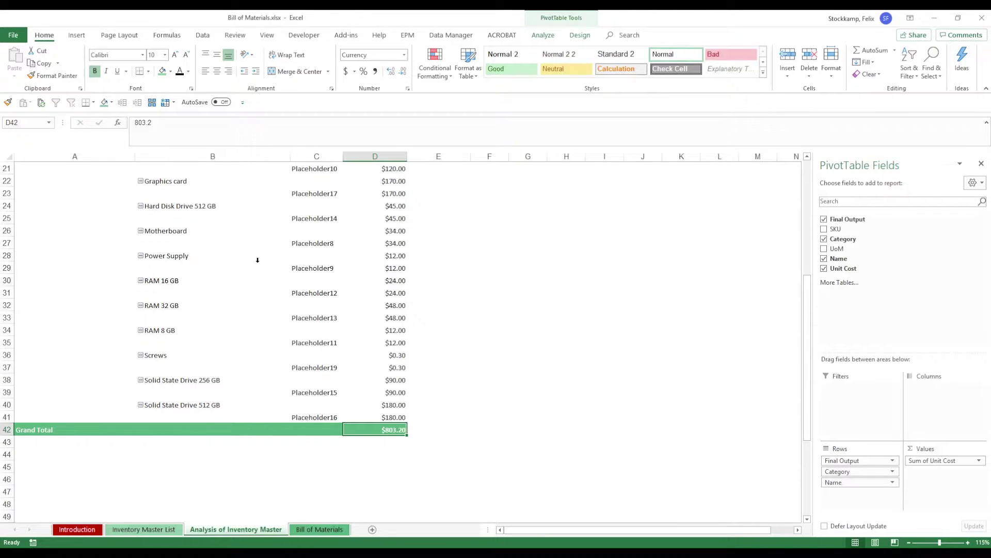
right_click(258, 266)
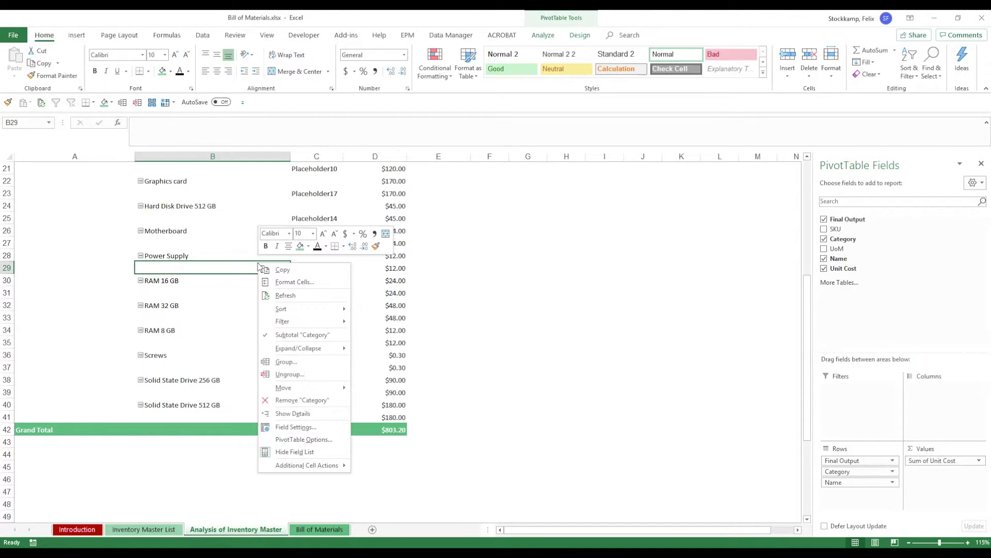
click(287, 295)
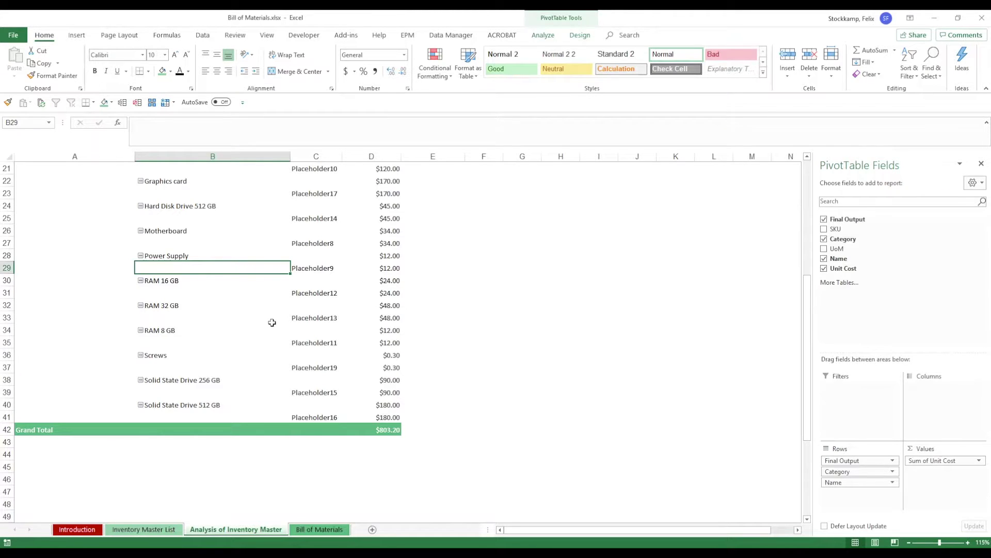
scroll(272, 325, up, 7)
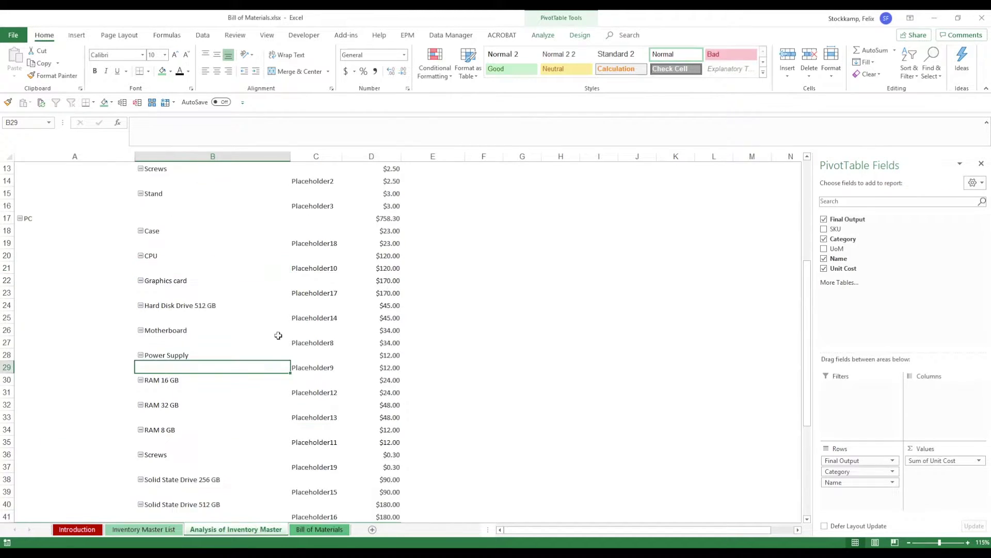
Step: On the Bill of Materials sheet, select Finished Product D5, then SKU and Quantity cells B10:B24 and E10:E24
click(321, 530)
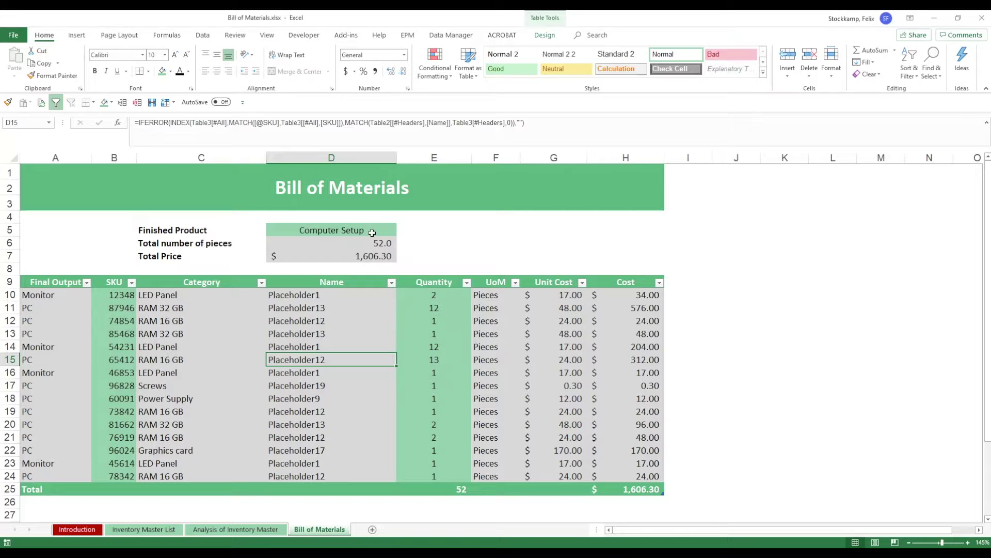
click(372, 230)
drag(128, 296, 119, 476)
drag(433, 295, 428, 479)
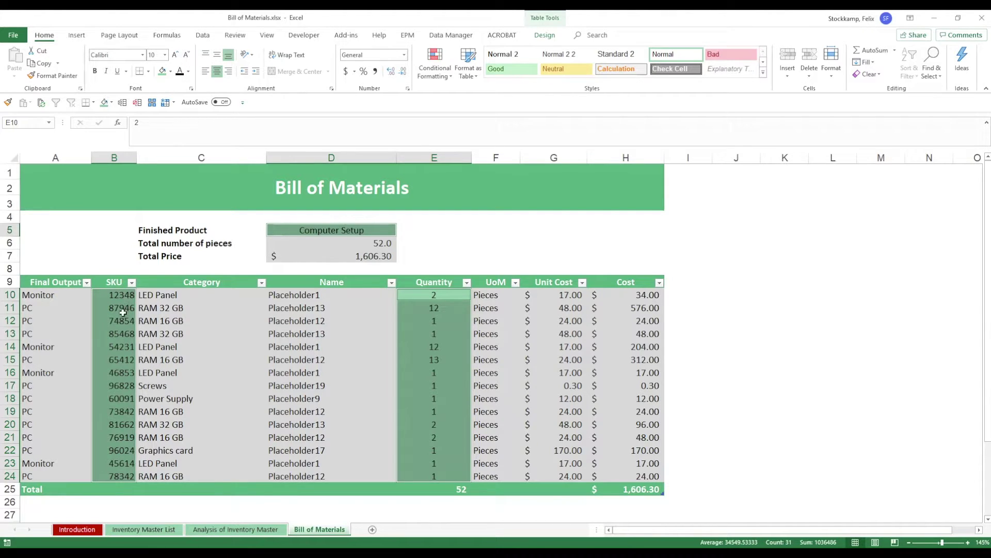
Step: Clear the SKUs in B12:B24 and the quantities in E12:E24
drag(121, 324, 130, 476)
key(Delete)
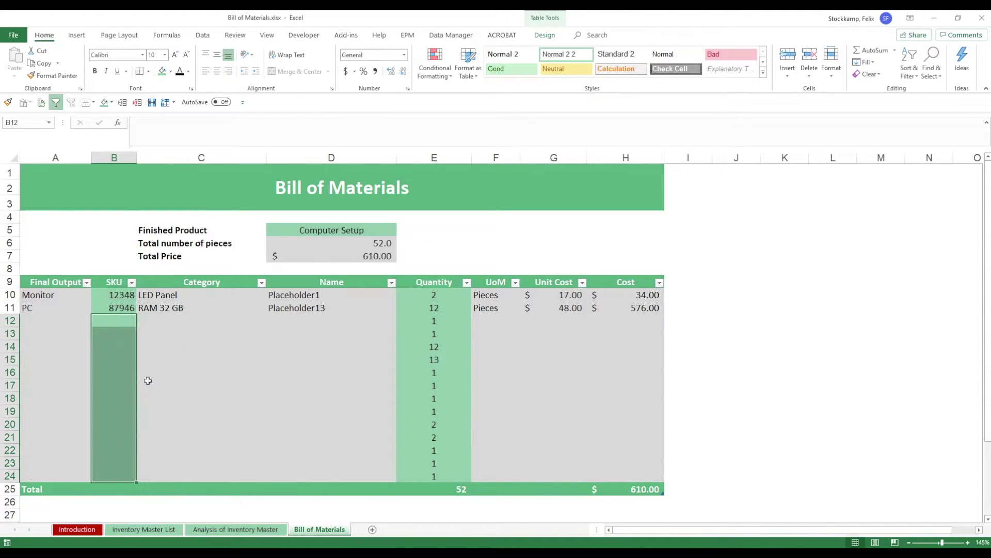
drag(441, 319, 446, 476)
key(Delete)
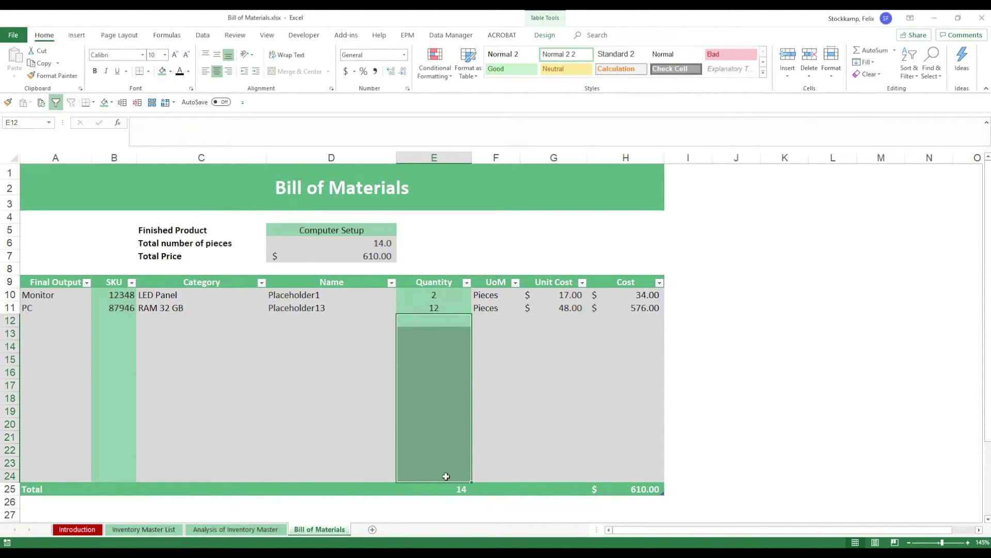
Step: Copy SKU 87946 from B11 into B12
click(123, 309)
key(ctrl+c)
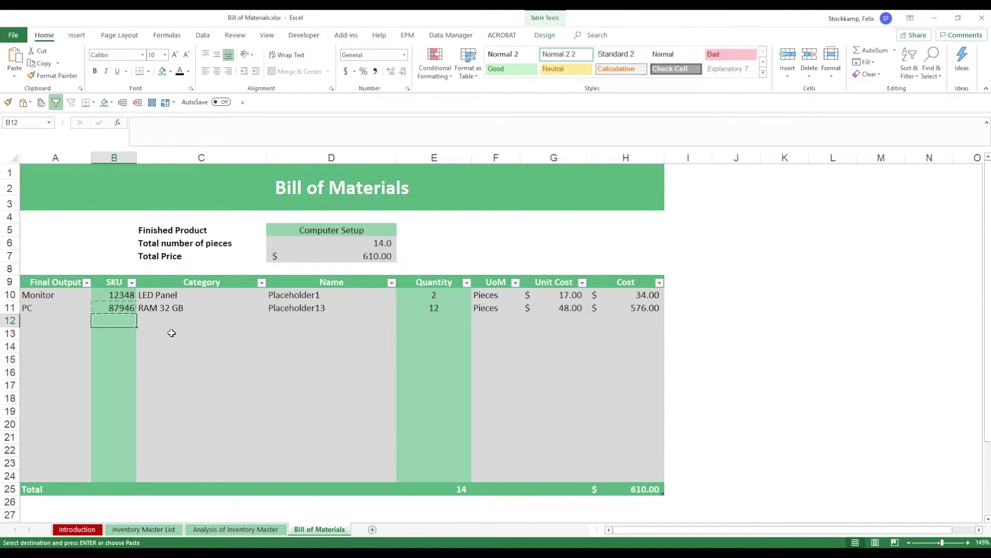
key(ctrl+v)
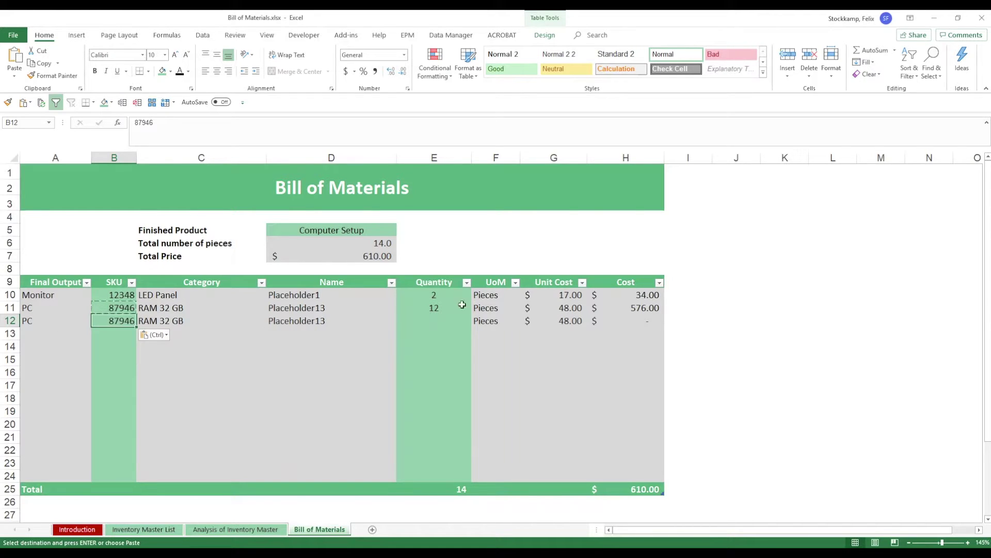
Step: Give row 12 a quantity, check its Unit Cost and Cost formulas, and settle on 2
click(418, 320)
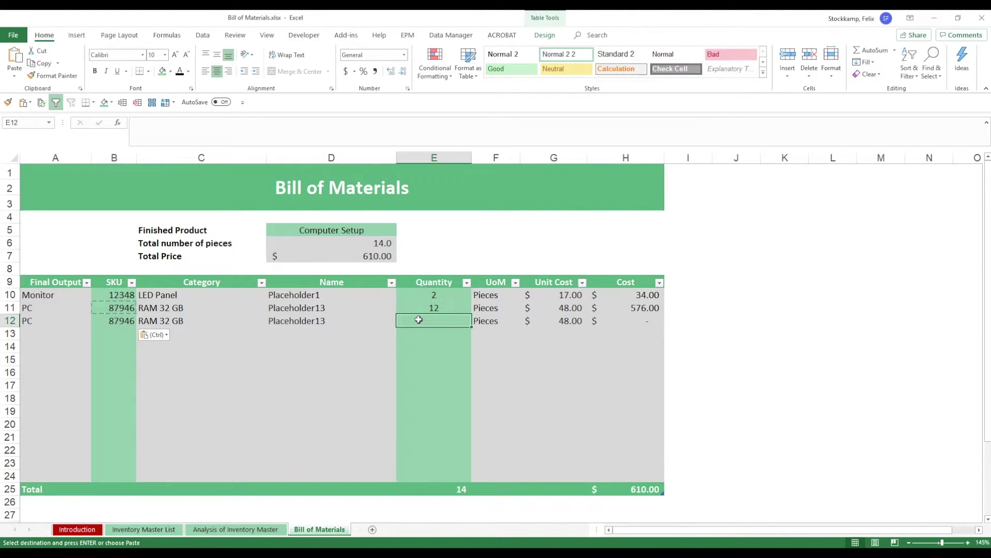
text(4)
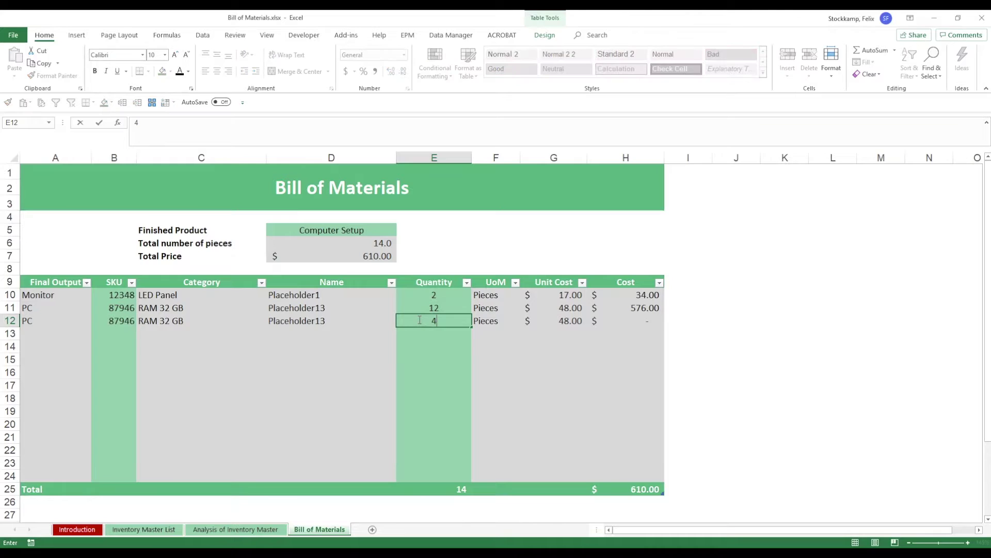
key(Return)
click(419, 320)
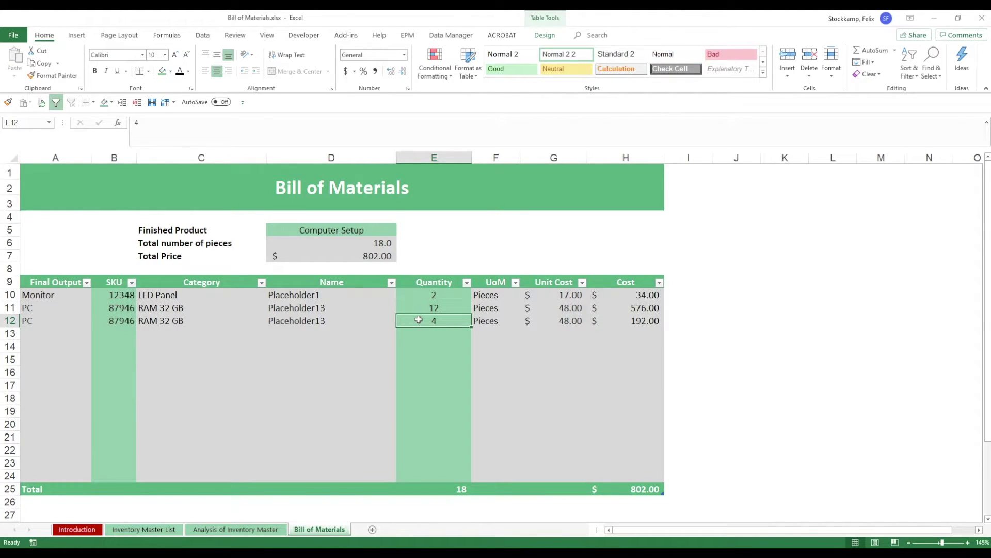
click(566, 319)
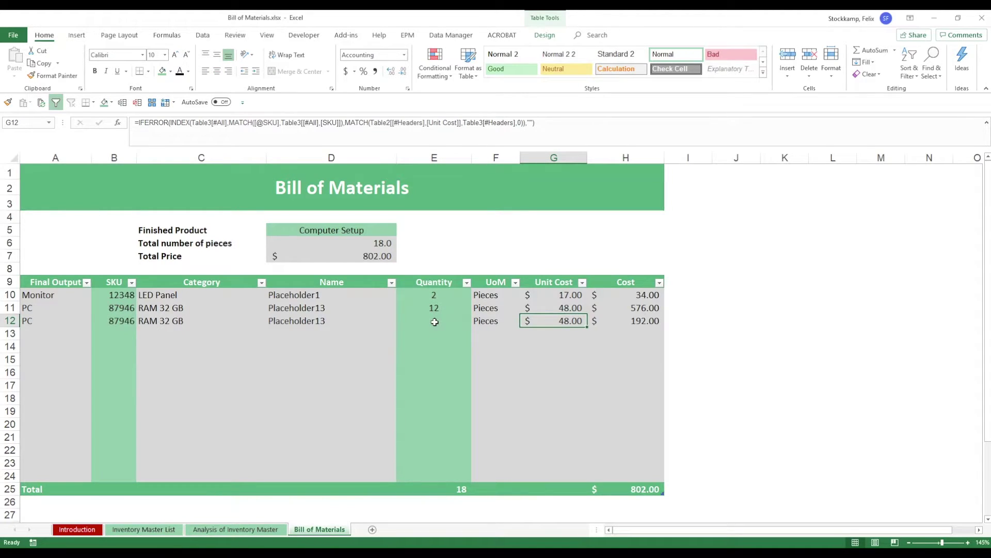
click(615, 324)
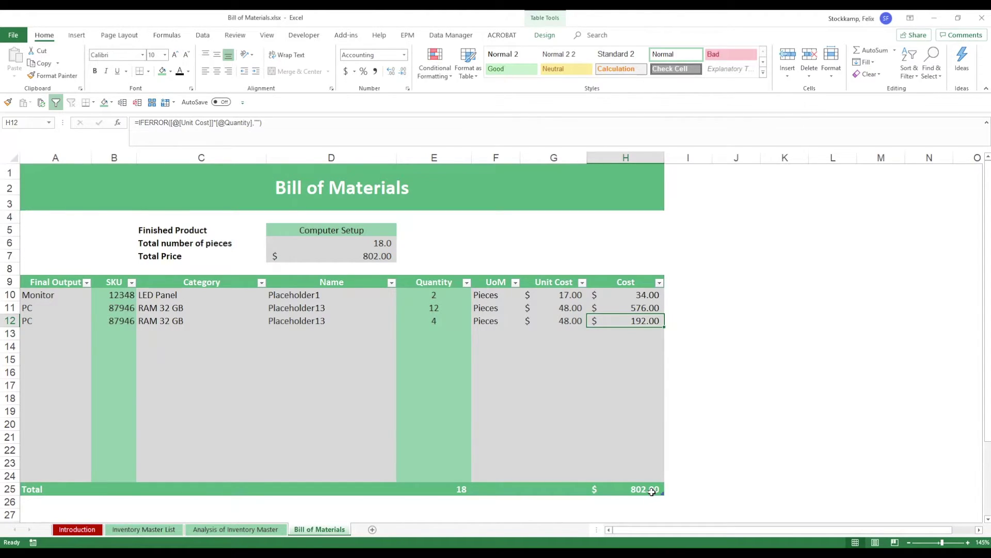
drag(644, 294, 643, 321)
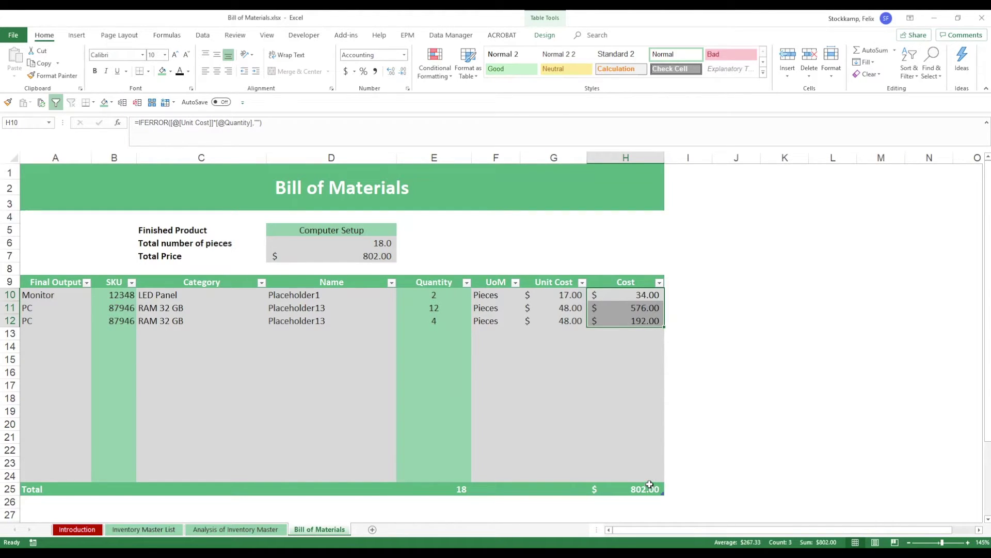
click(444, 323)
key(Return)
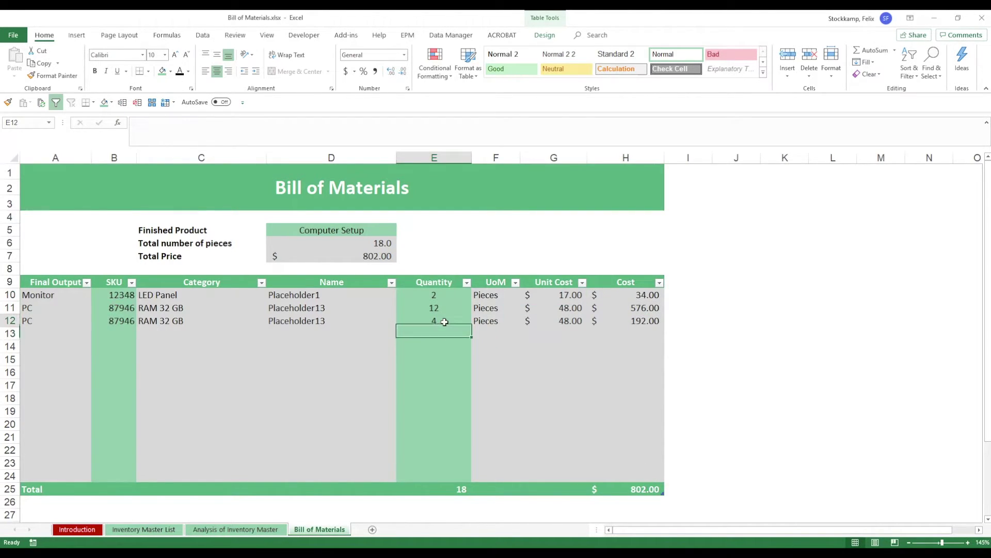
click(444, 322)
text(2)
key(Return)
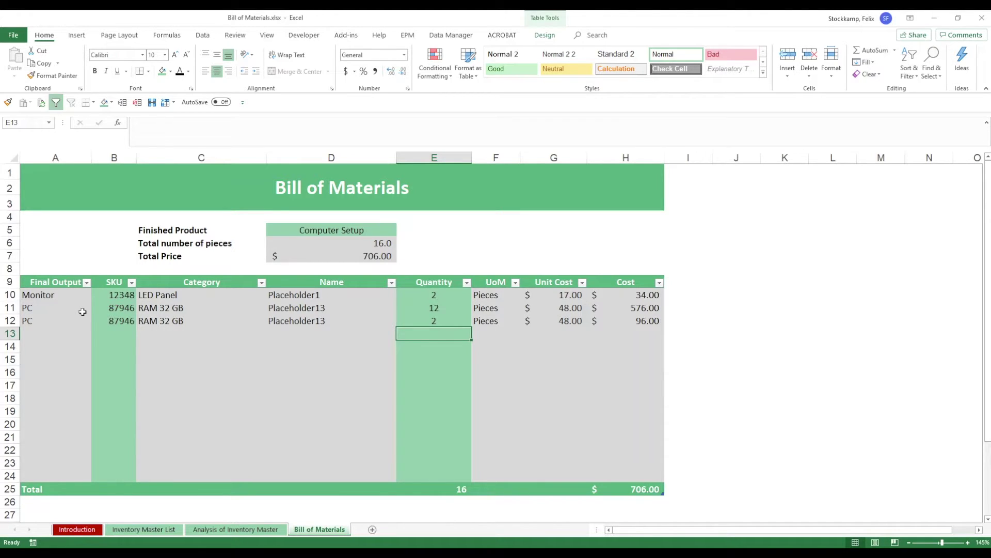
Step: Copy the first twelve master-list SKUs into the BOM starting at B10
click(156, 530)
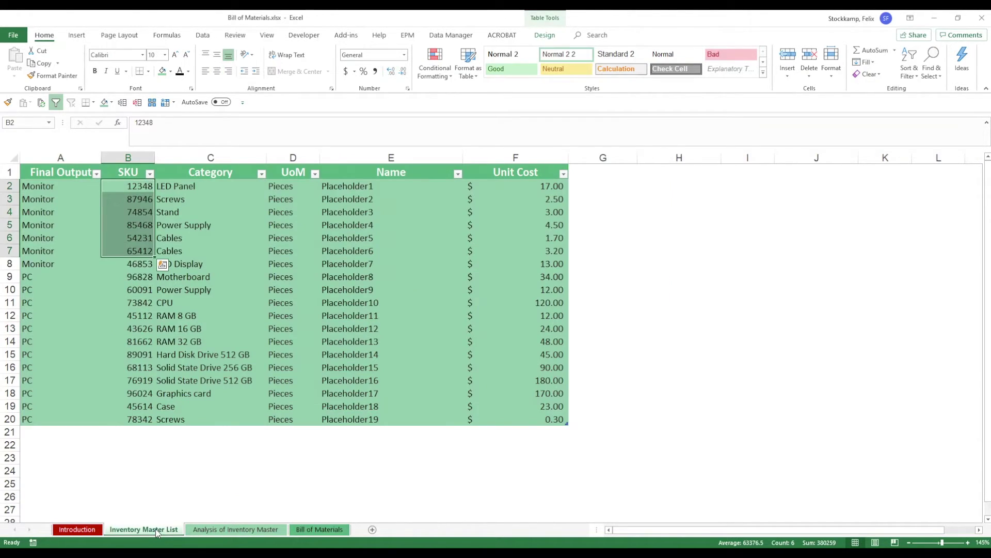
drag(143, 187, 137, 314)
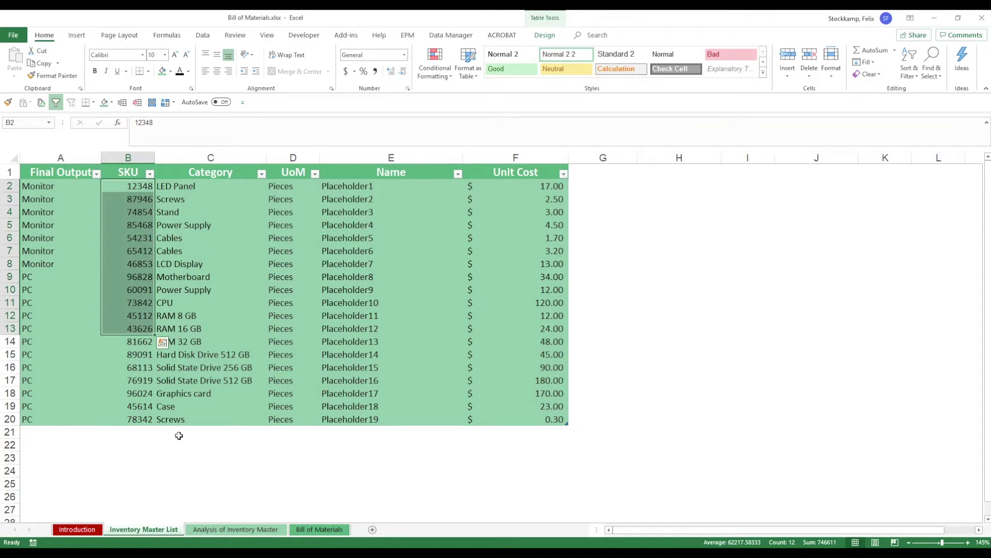
key(ctrl+c)
click(319, 529)
click(129, 297)
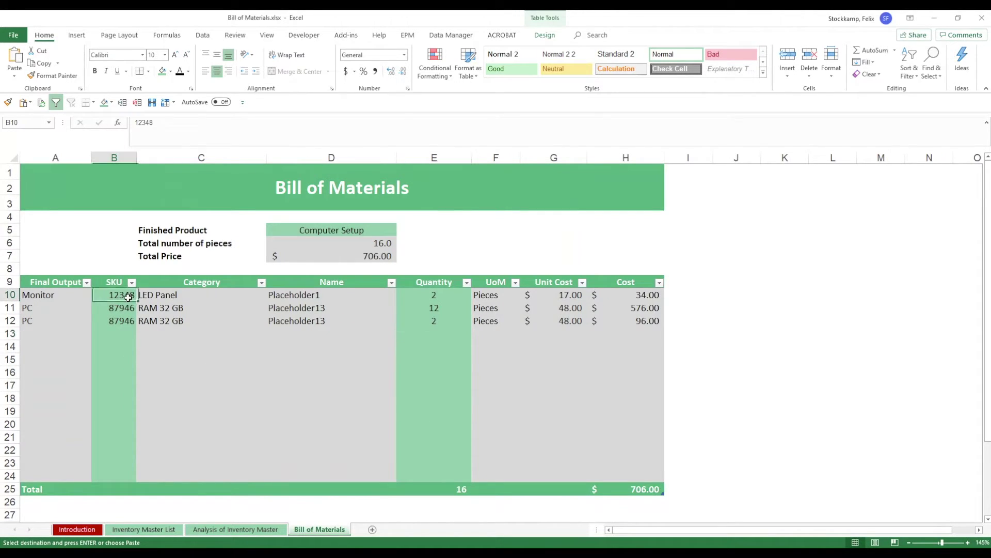
key(ctrl+v)
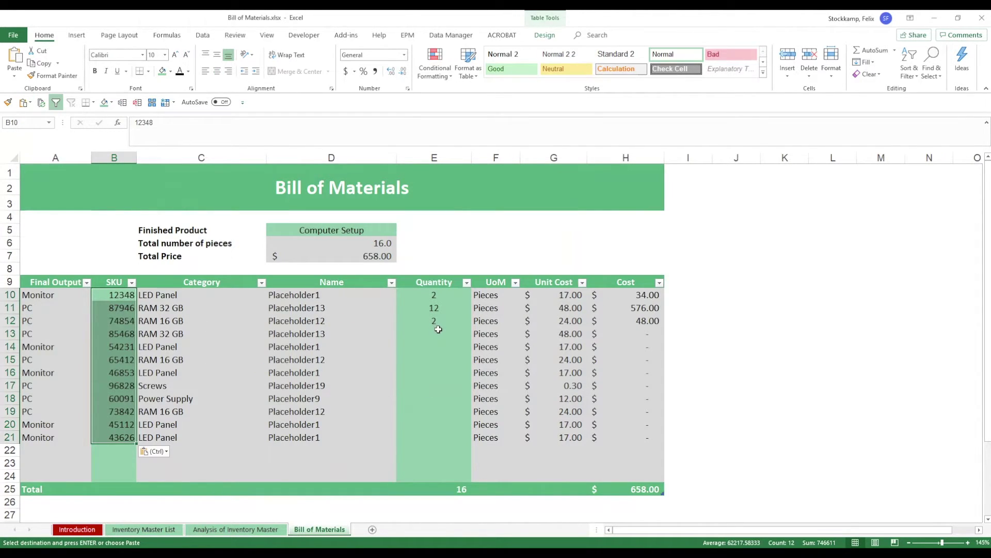
Step: Enter quantities 3, 5, 1, 4, 5, 3, 5, 7, 8 in E13:E21
click(436, 331)
text(3)
key(Return)
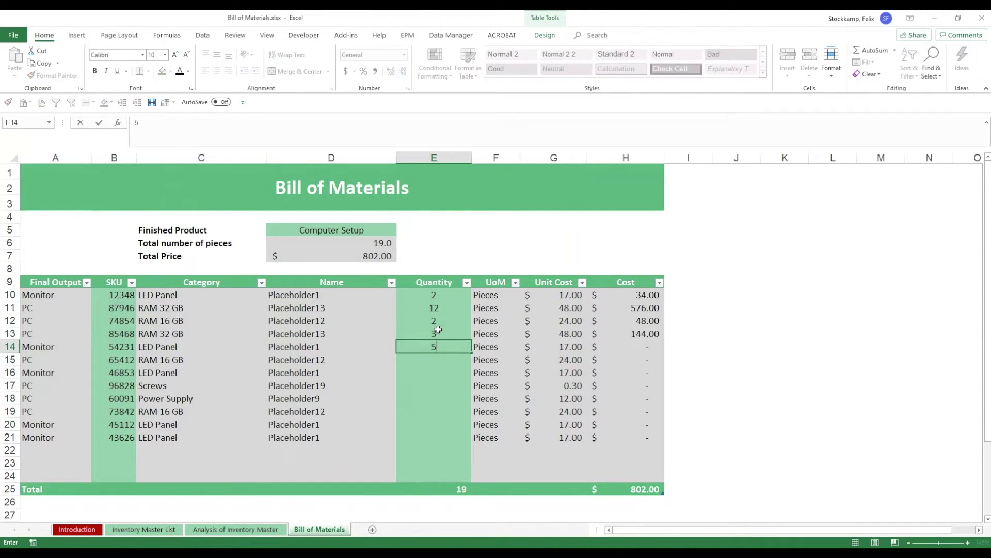
text(5)
key(Return)
text(1)
key(Return)
text(4)
key(Return)
text(5)
key(Return)
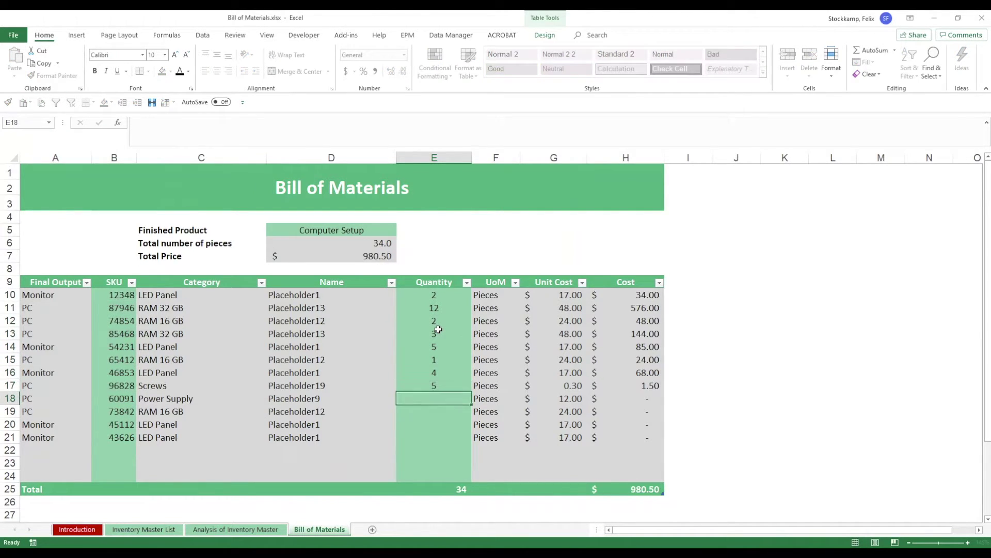
text(3)
key(Return)
text(5)
key(Return)
text(7)
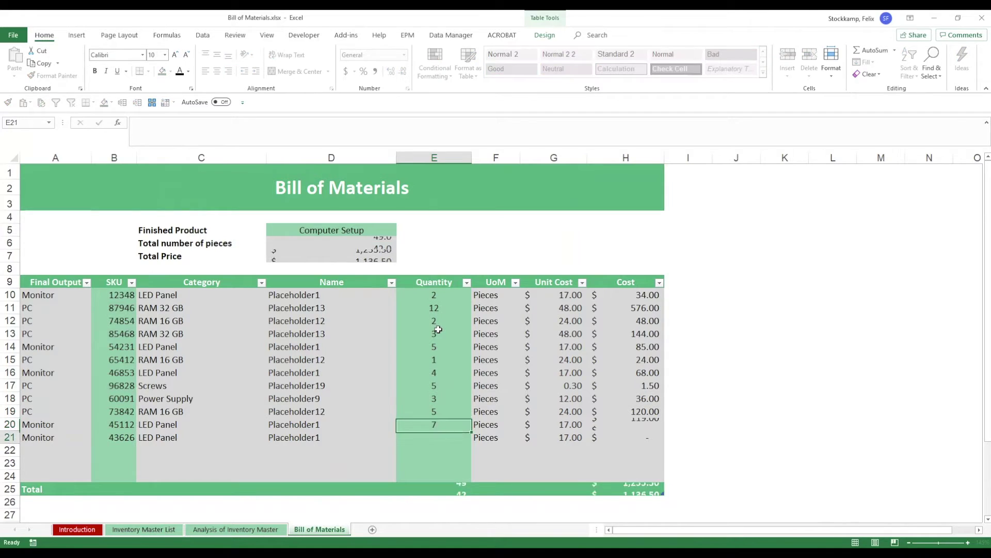
key(Return)
text(8)
key(Return)
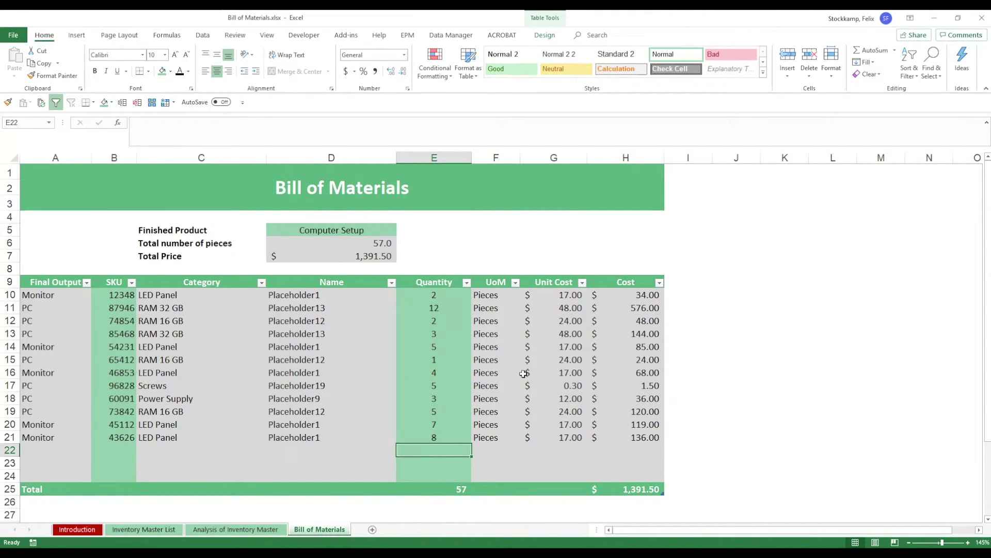
Step: Copy the SKUs and quantities of rows 19–21 into rows 22–24
drag(119, 411, 118, 437)
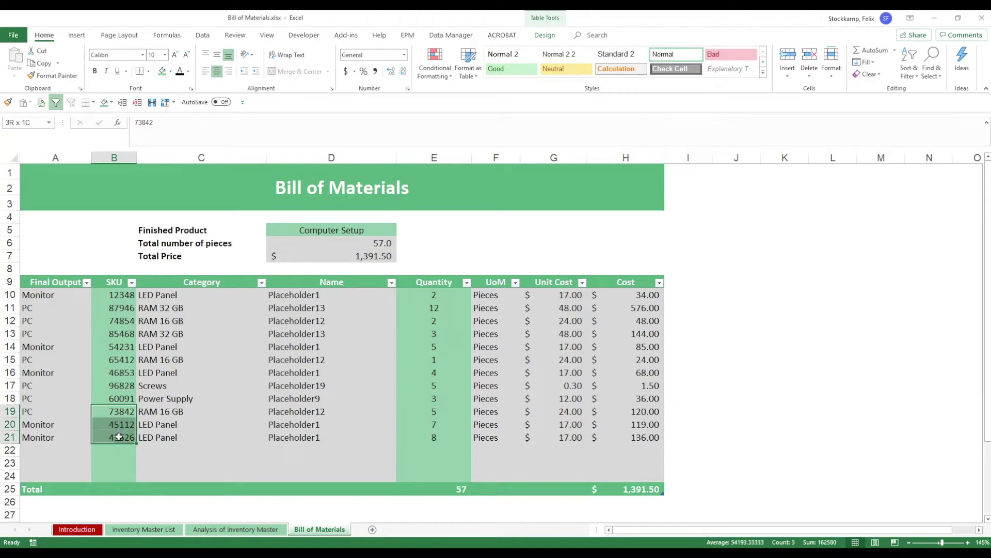
key(ctrl+c)
click(119, 451)
key(ctrl+v)
click(443, 427)
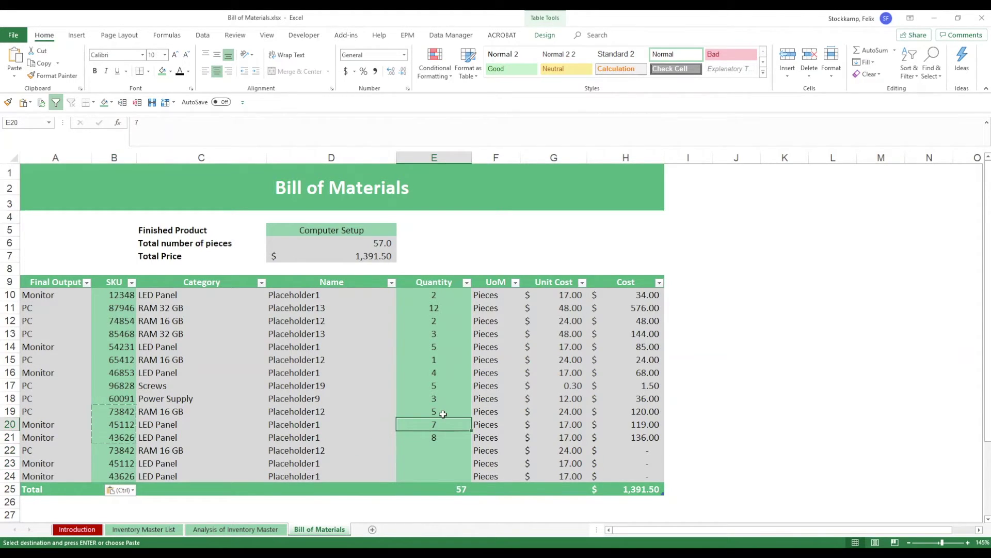
drag(443, 413, 438, 437)
key(ctrl+c)
click(438, 450)
key(ctrl+v)
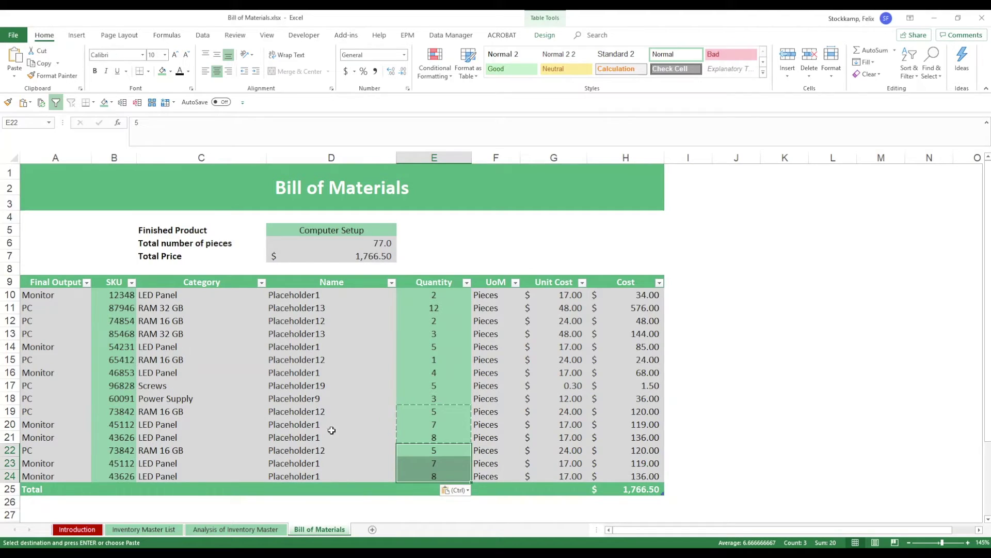
Step: Insert a blank row 18 and fill it with Screws SKU 96828 from B17
right_click(9, 398)
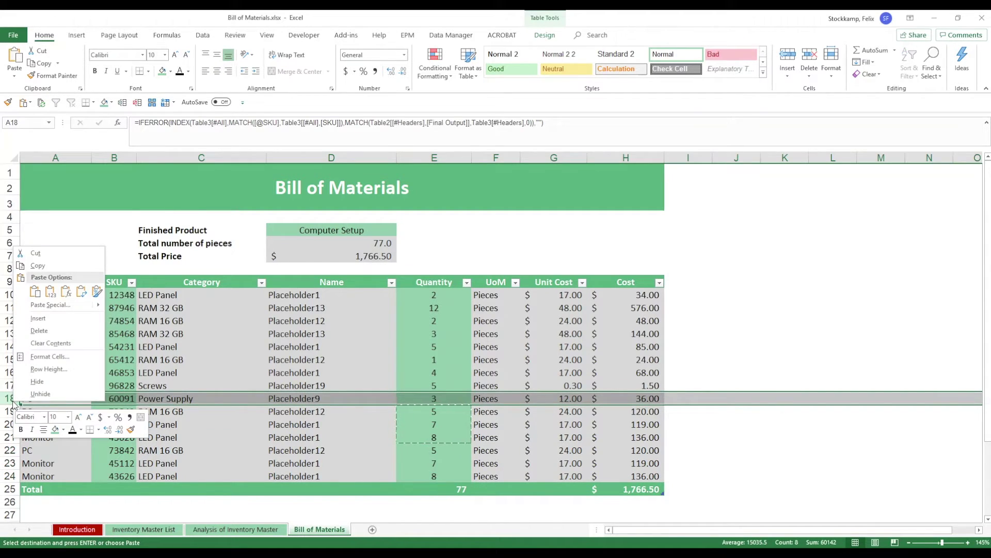
click(38, 318)
click(129, 388)
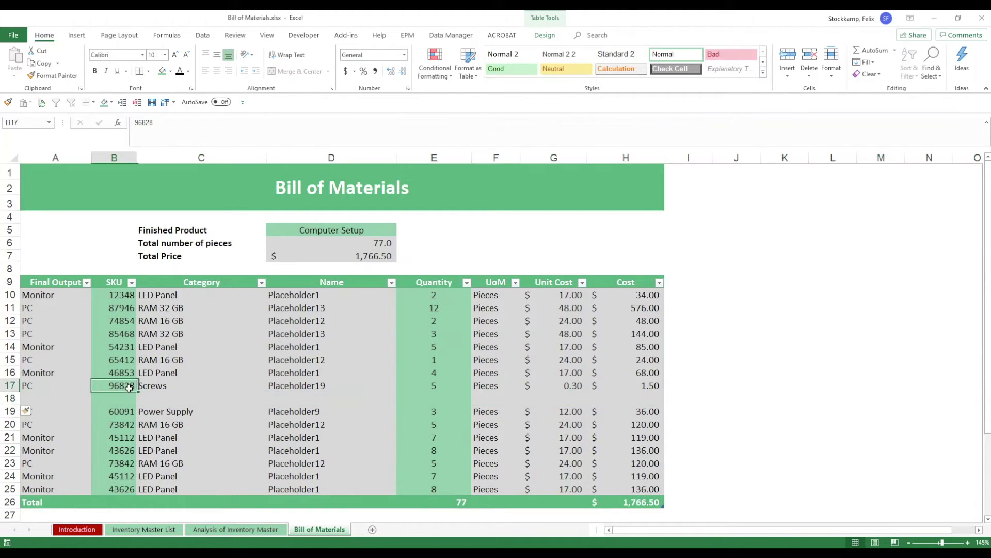
key(ctrl+c)
key(Down)
key(ctrl+v)
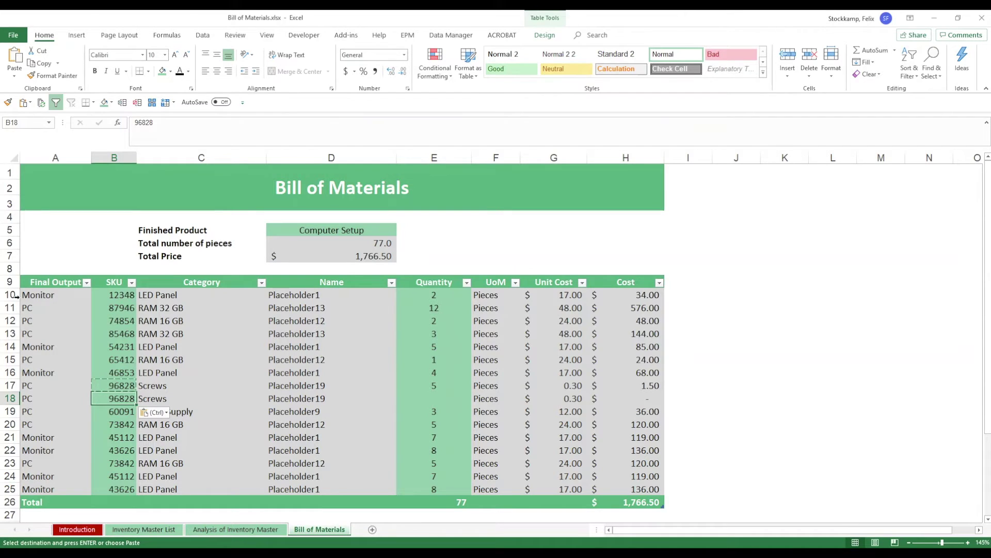
Step: Delete BOM rows 13 through 25, then select the table headers in row 9
click(16, 334)
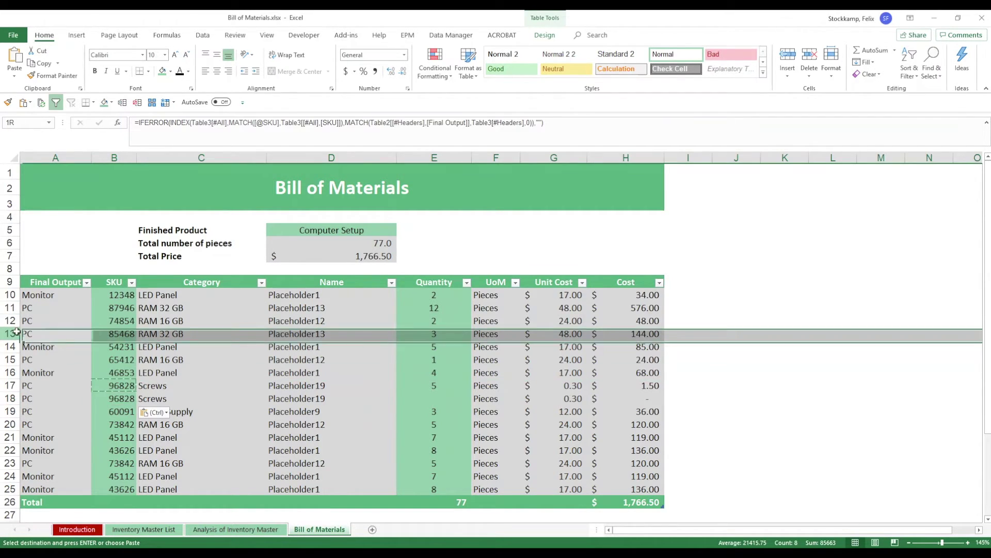
drag(16, 333, 11, 489)
key(ctrl+minus)
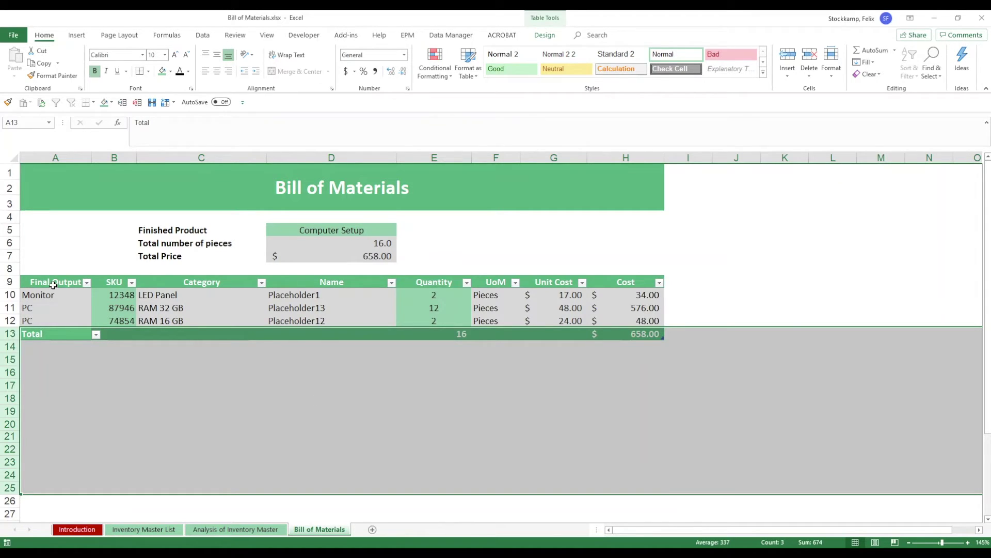
drag(51, 282, 663, 283)
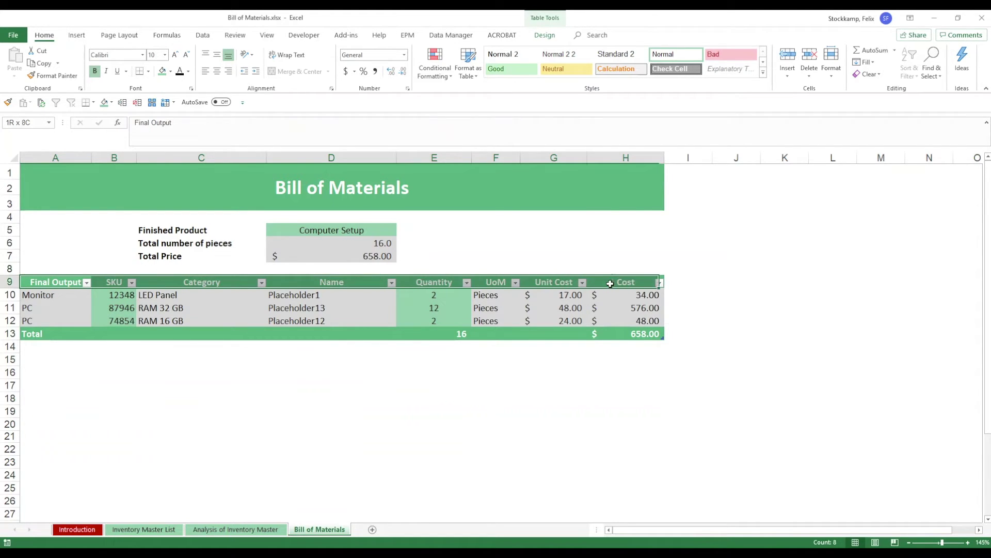
click(150, 529)
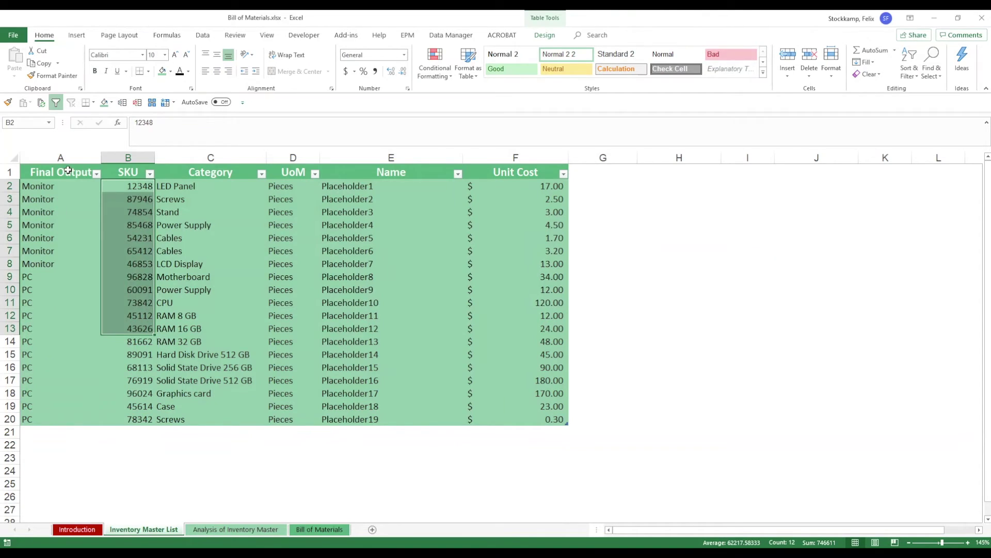
drag(66, 173, 498, 159)
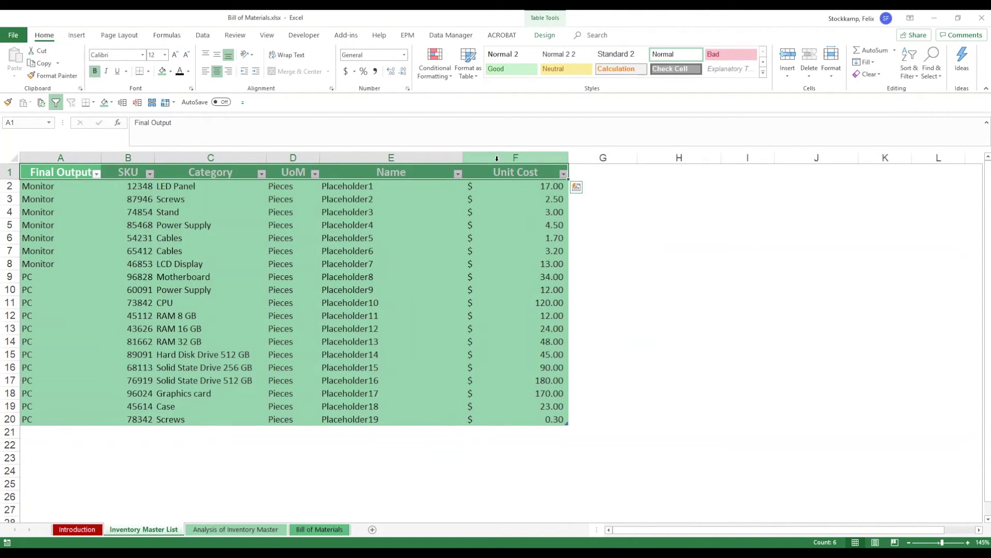
click(339, 531)
click(202, 309)
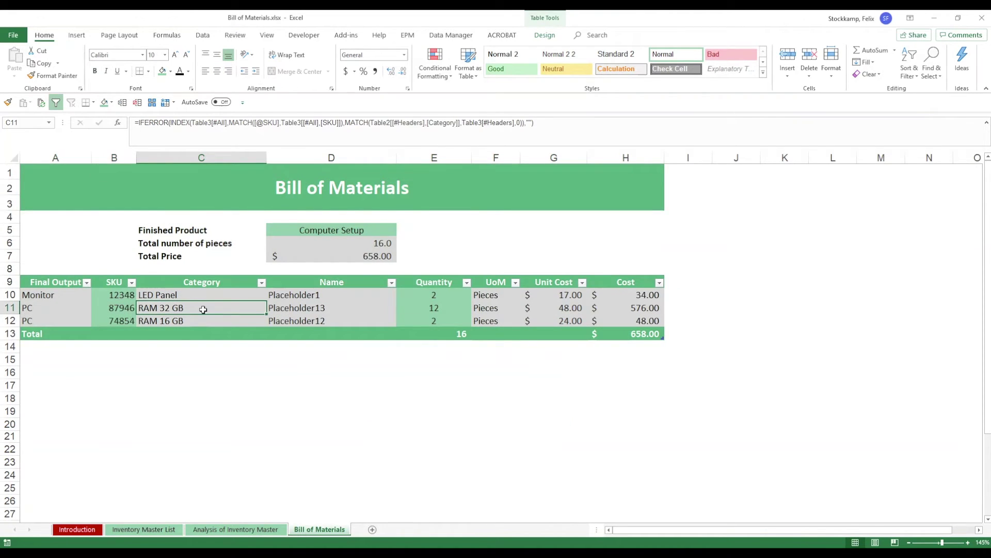
key(F2)
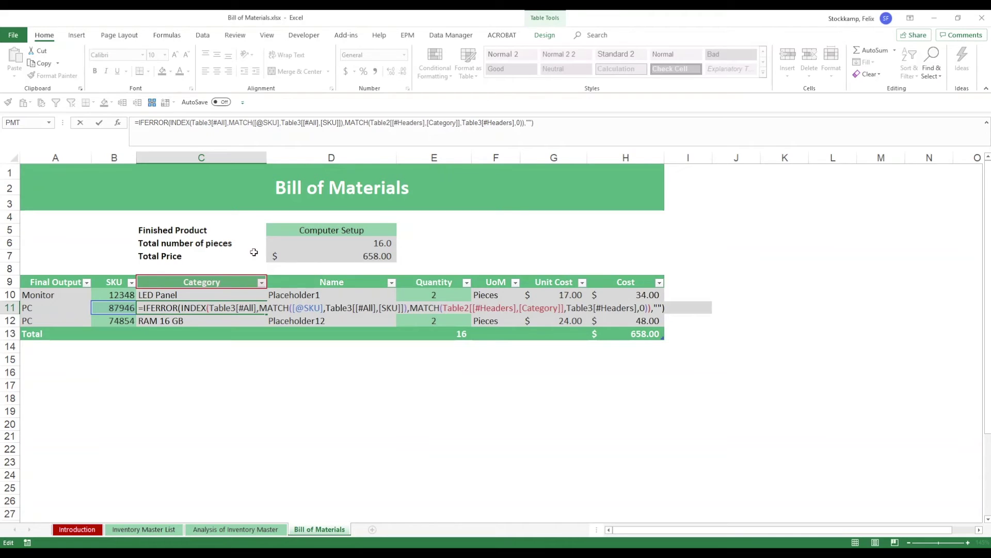
key(Escape)
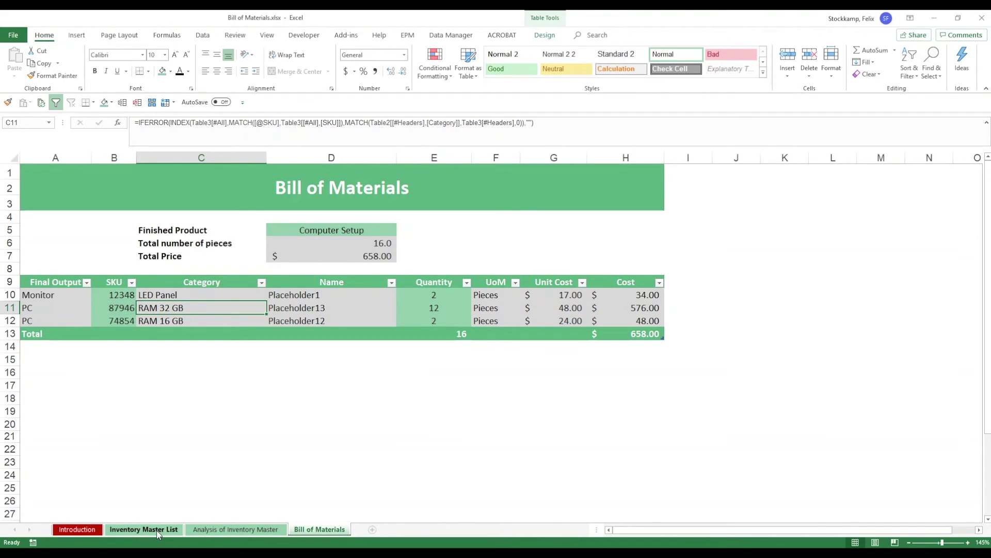
click(156, 529)
Step: Rename the master list's A1 header from Final Output to 'Main Component'
drag(81, 175, 511, 155)
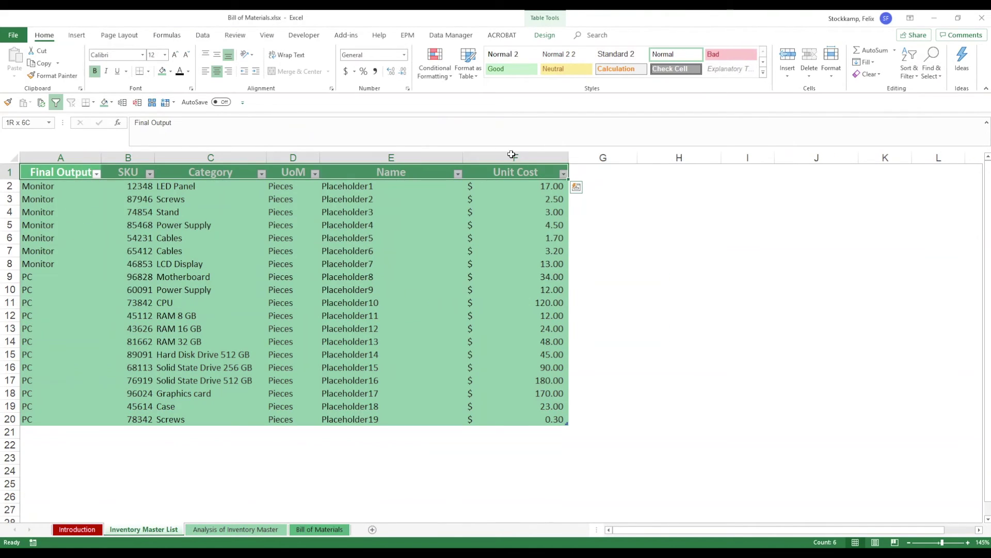
click(64, 173)
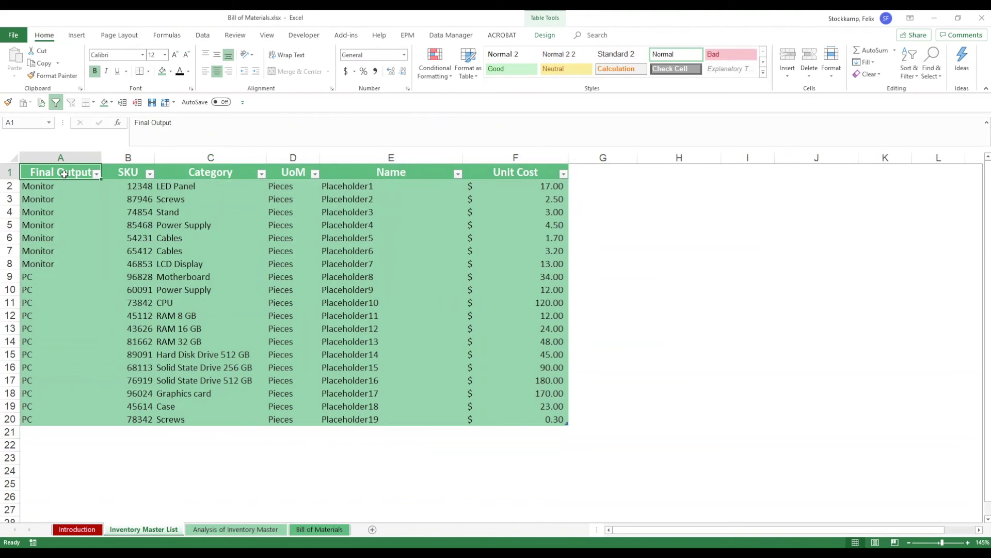
text(Main)
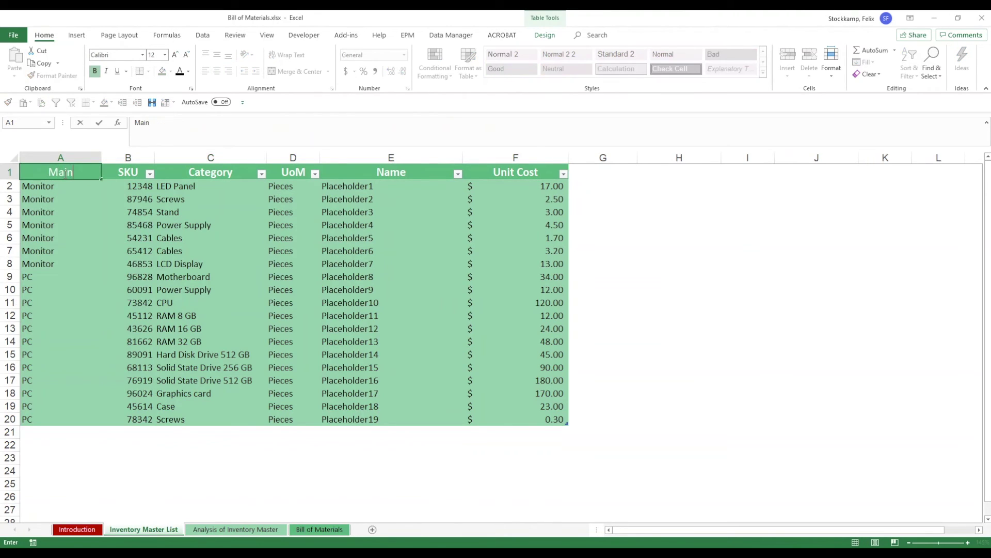
text( Component)
key(Return)
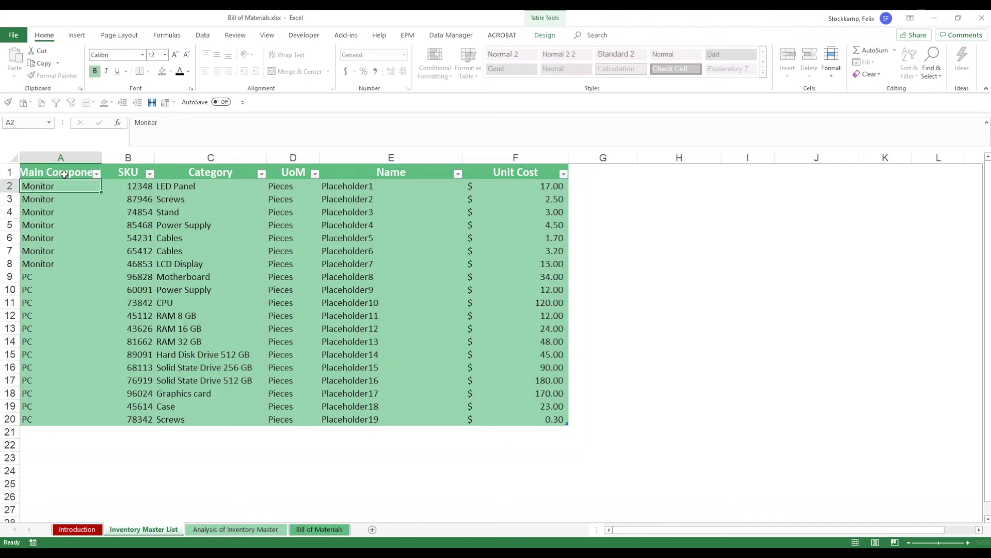
Step: Rename the Bill of Materials header A9 to 'Main Component'
click(319, 529)
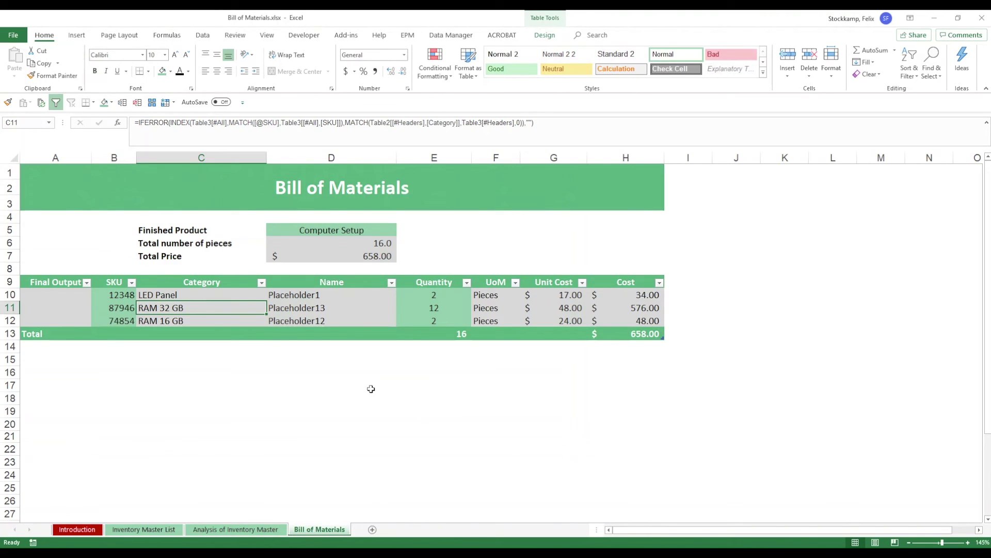
click(73, 284)
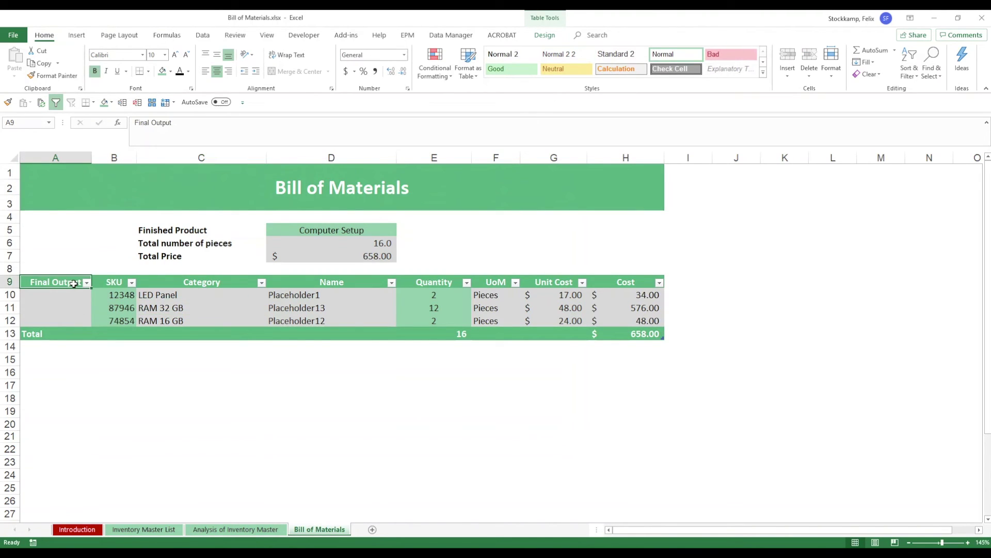
text(Main Co)
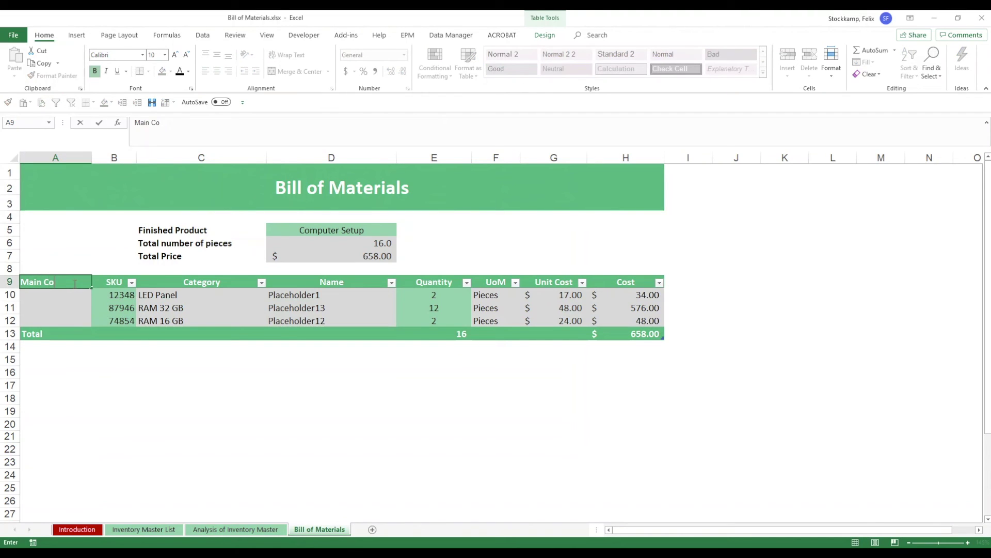
text(mponent)
key(Return)
click(73, 283)
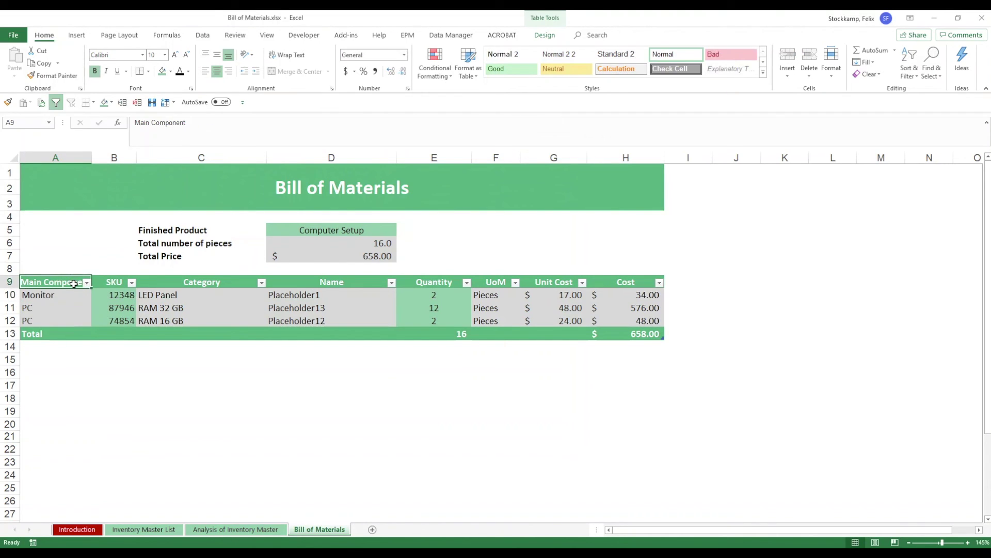